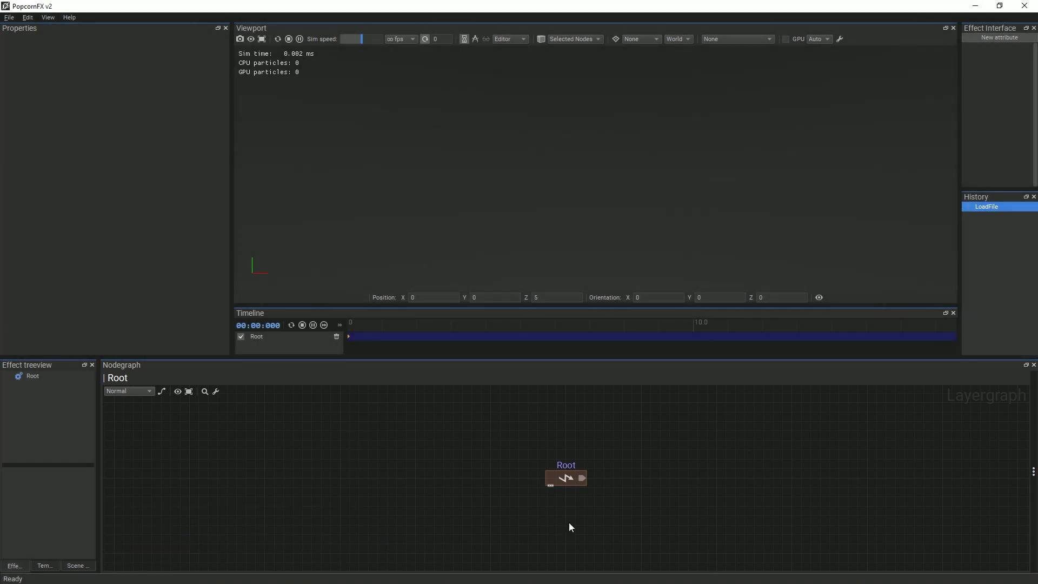
- Inspect the Root node, then start a link search for 'mu' and cancel it
click(569, 484)
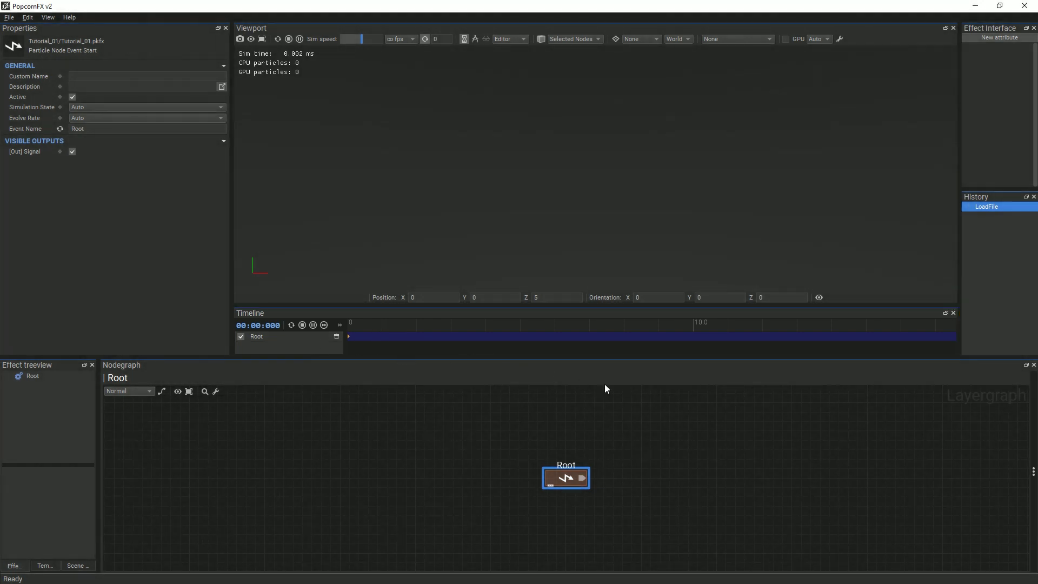
click(604, 477)
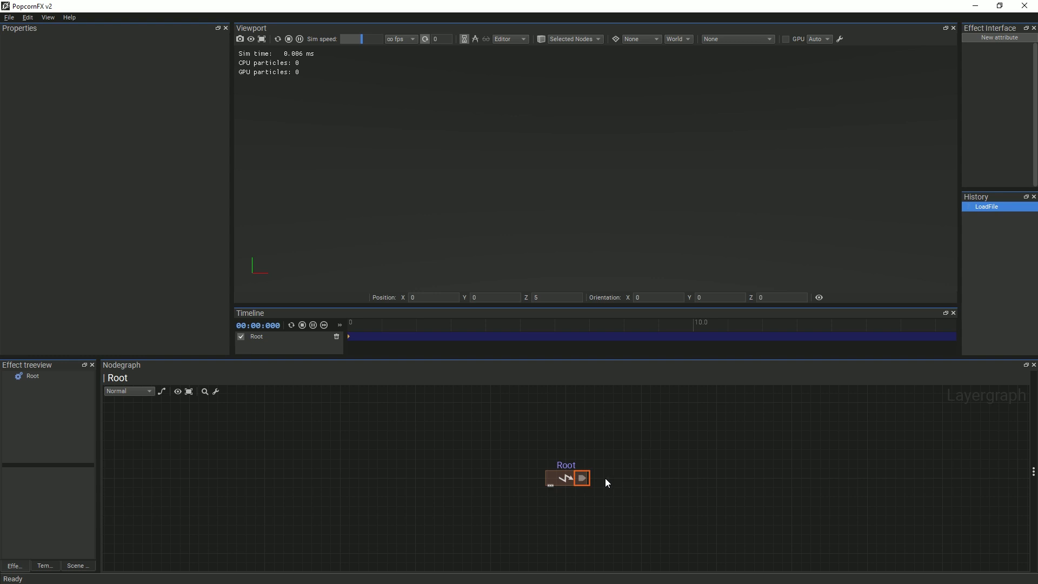
click(588, 480)
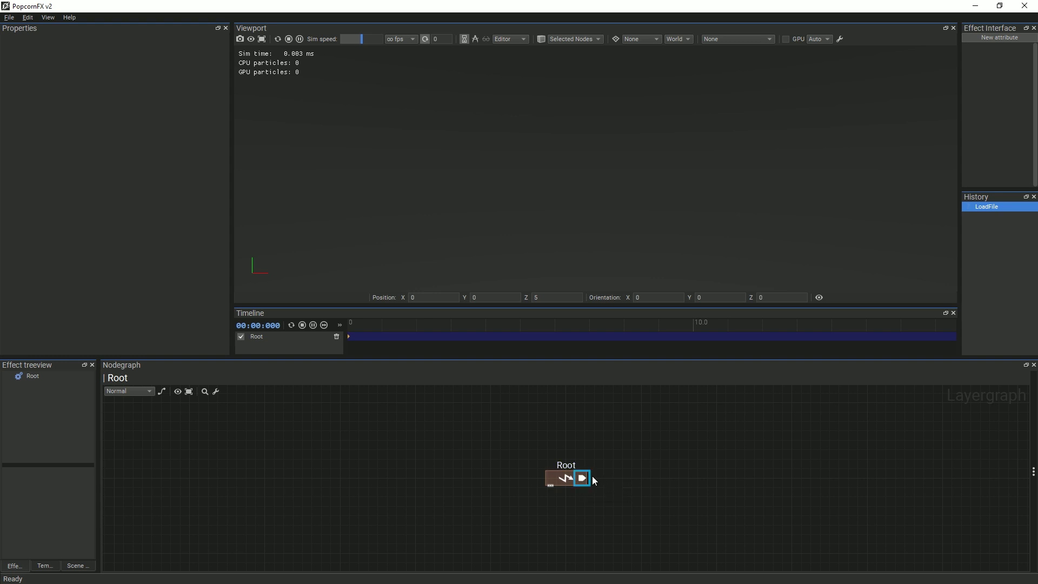
click(643, 478)
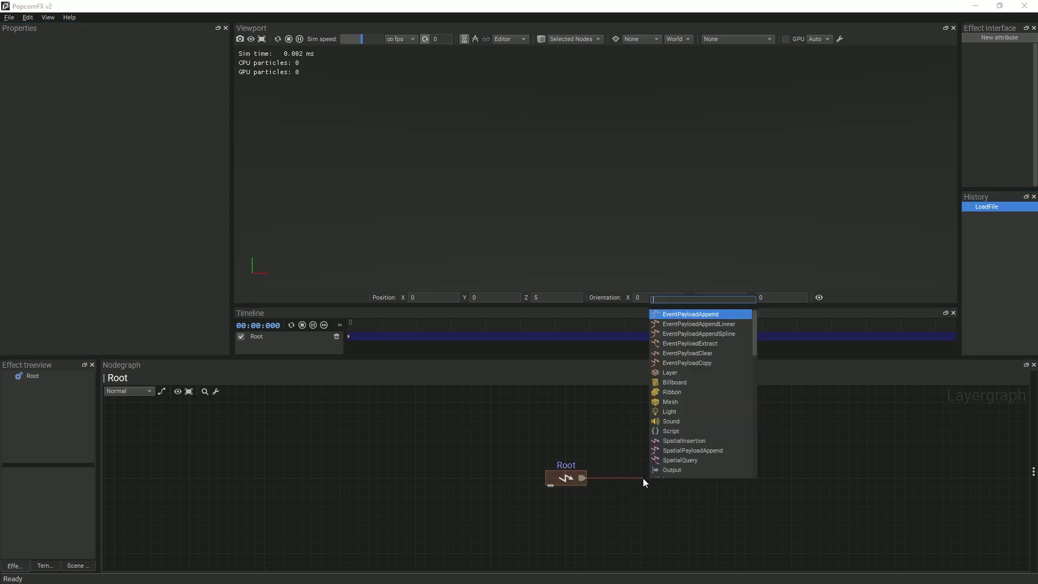
text(mu)
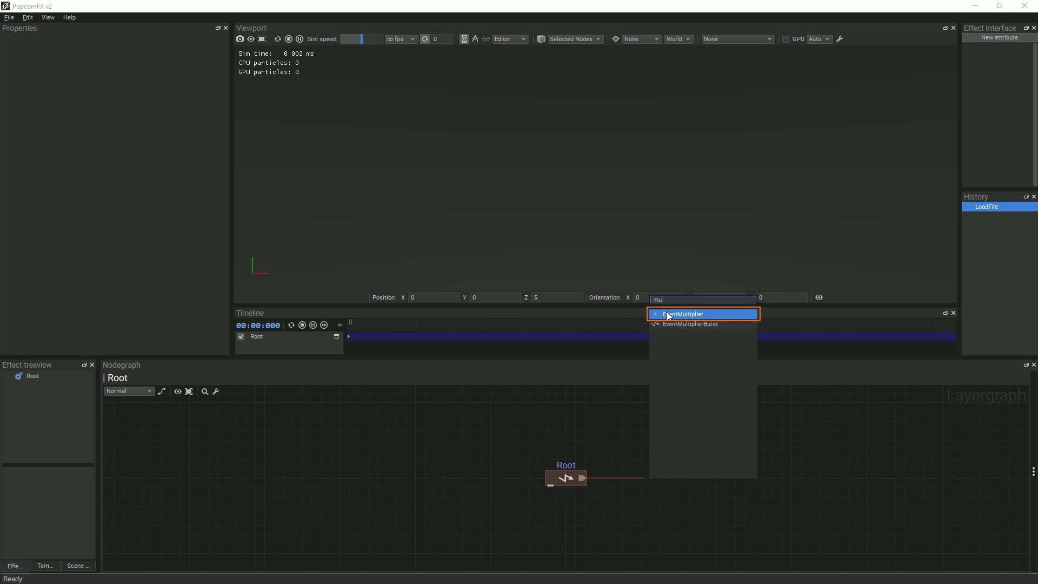
click(692, 504)
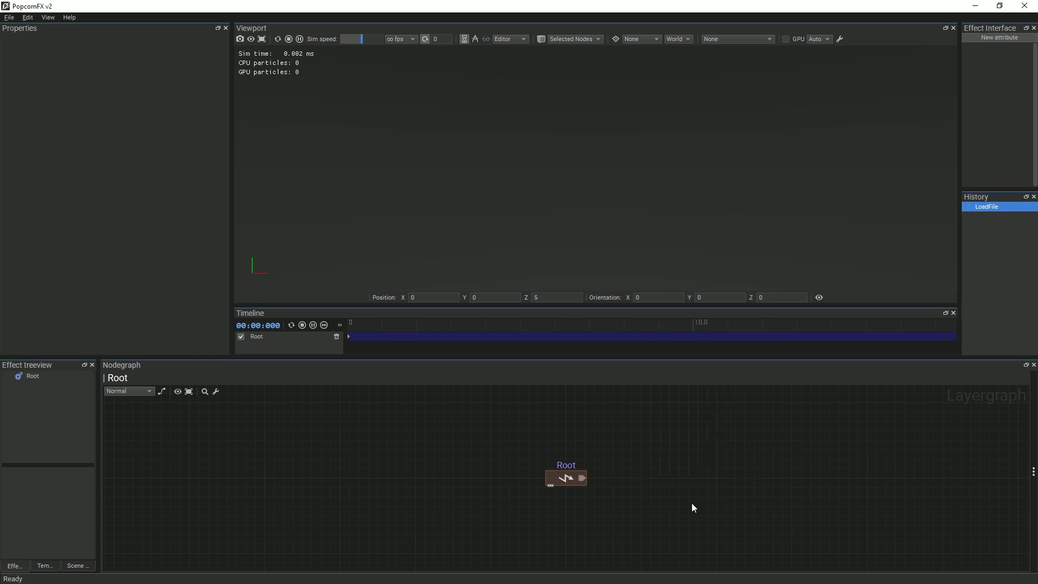
- Add an EventMultiplier node via a 'mul' search and link Root's output to its Spawn input
right_click(641, 469)
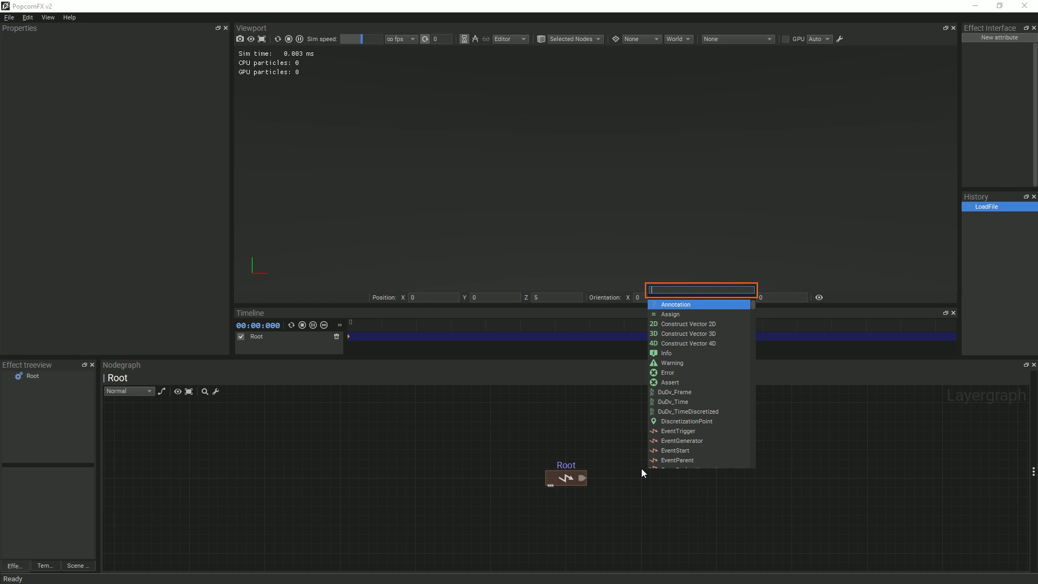
text(mul)
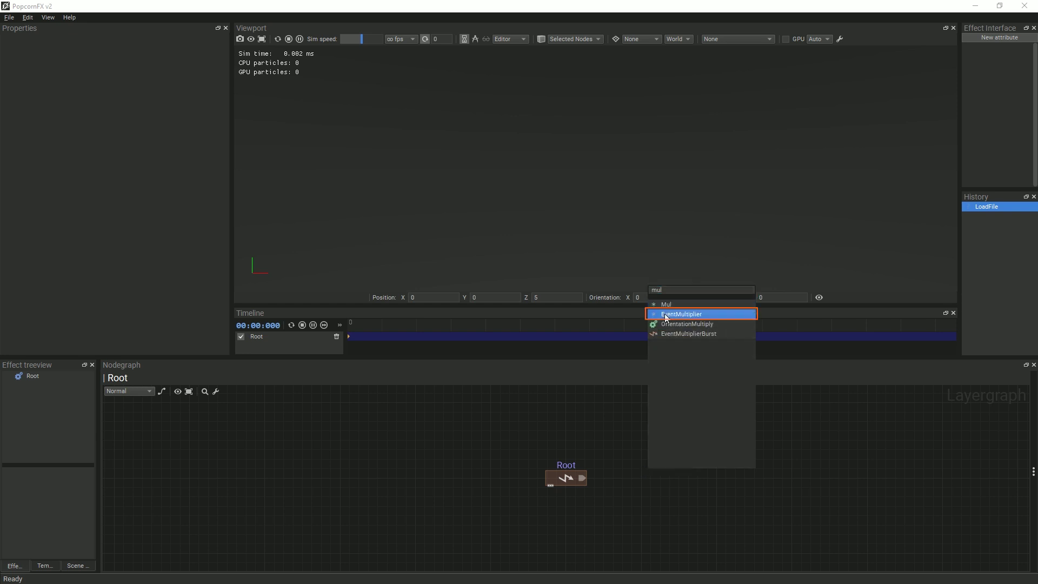
click(663, 315)
click(606, 513)
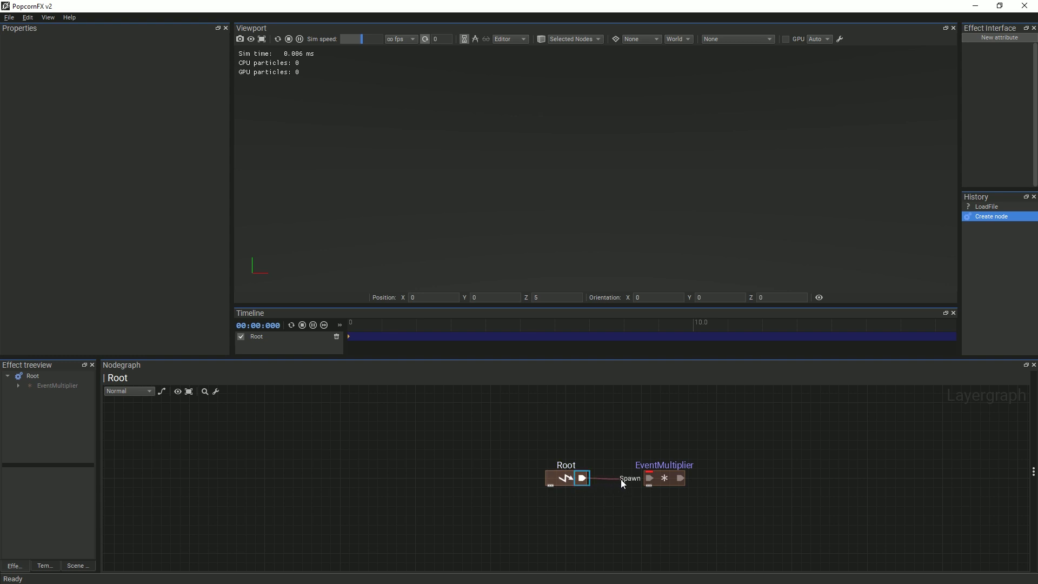
drag(621, 481, 649, 480)
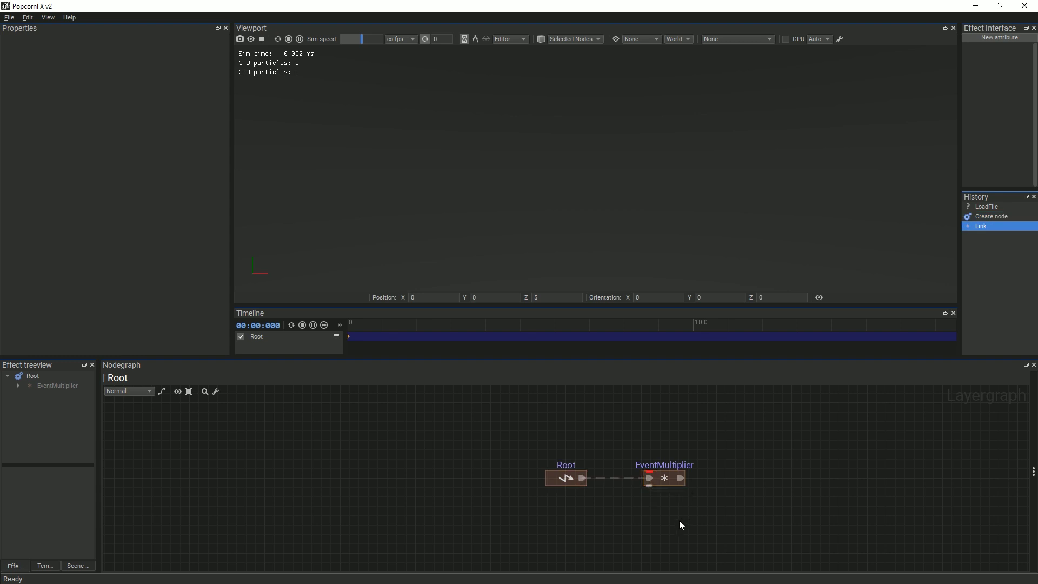
- Make EventMultiplier emit infinitely at 10 ParticlesPerSecond and turn on looping playback
click(663, 483)
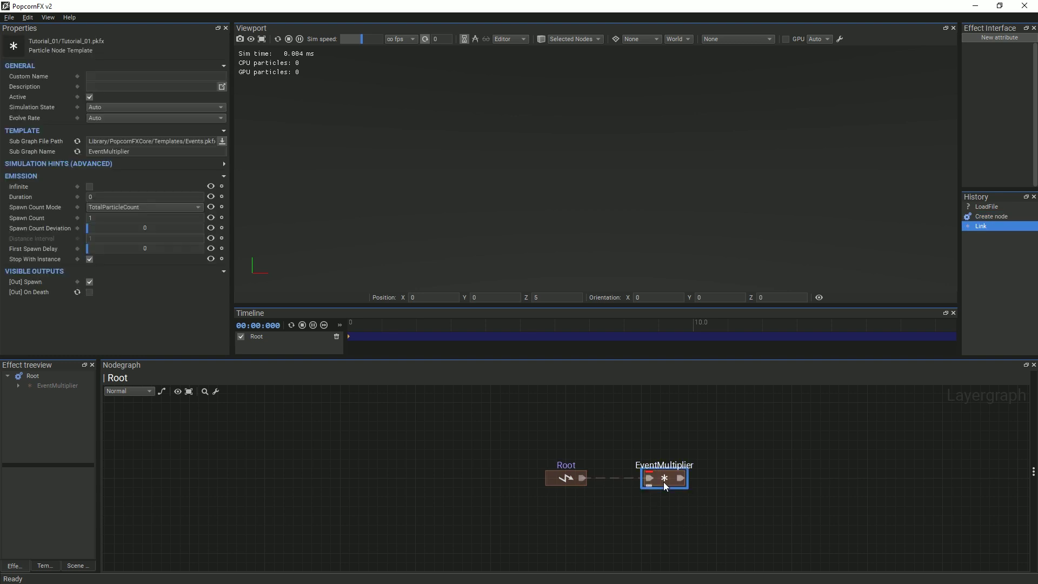
click(89, 186)
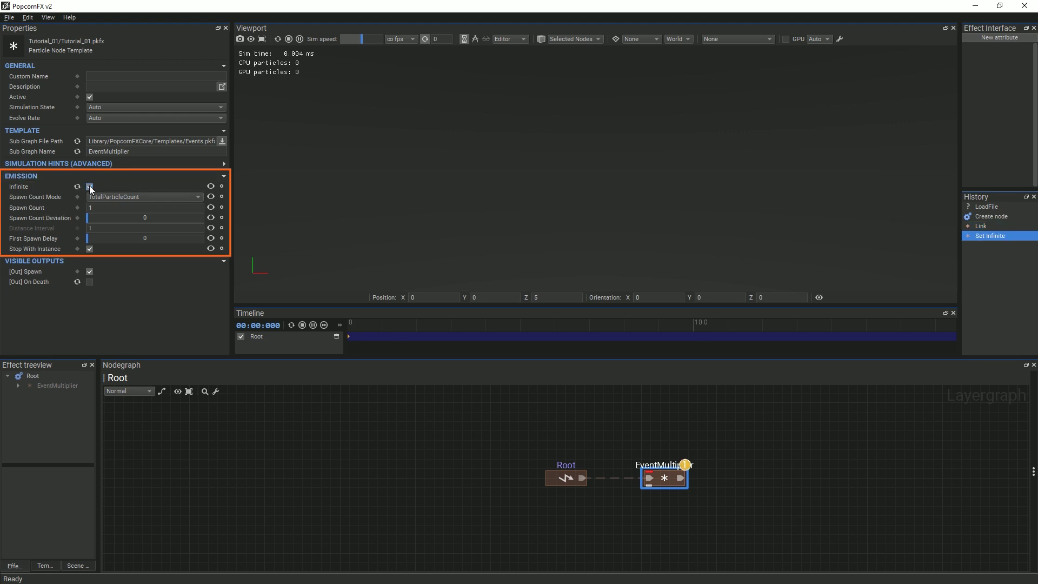
click(98, 196)
click(101, 166)
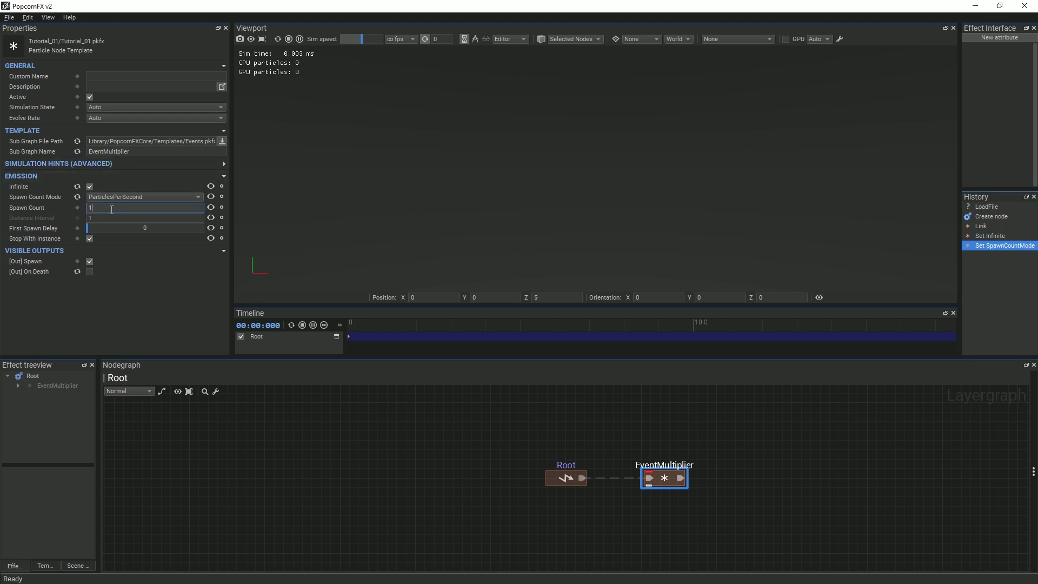
key(Return)
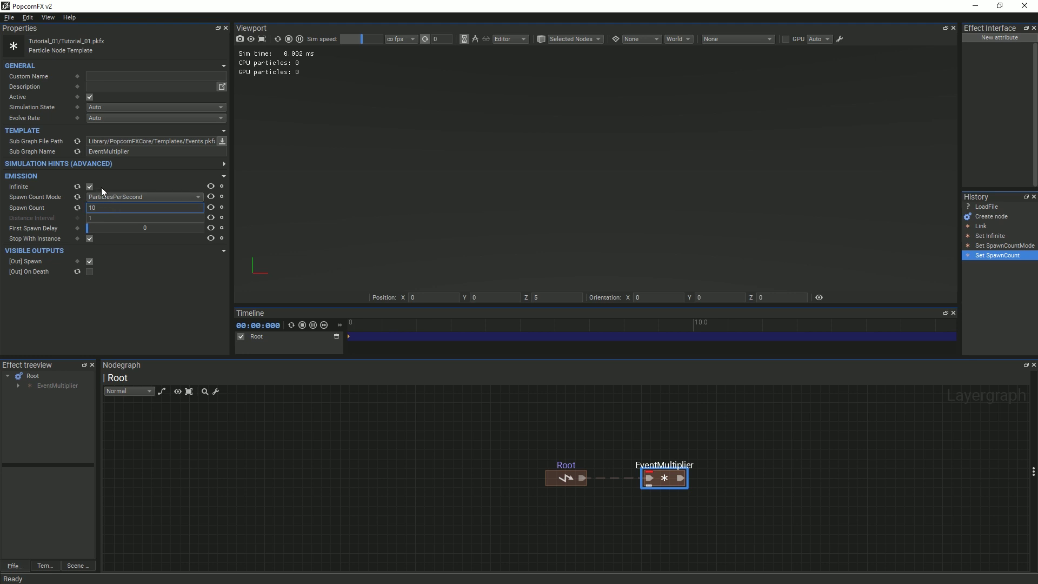
click(425, 41)
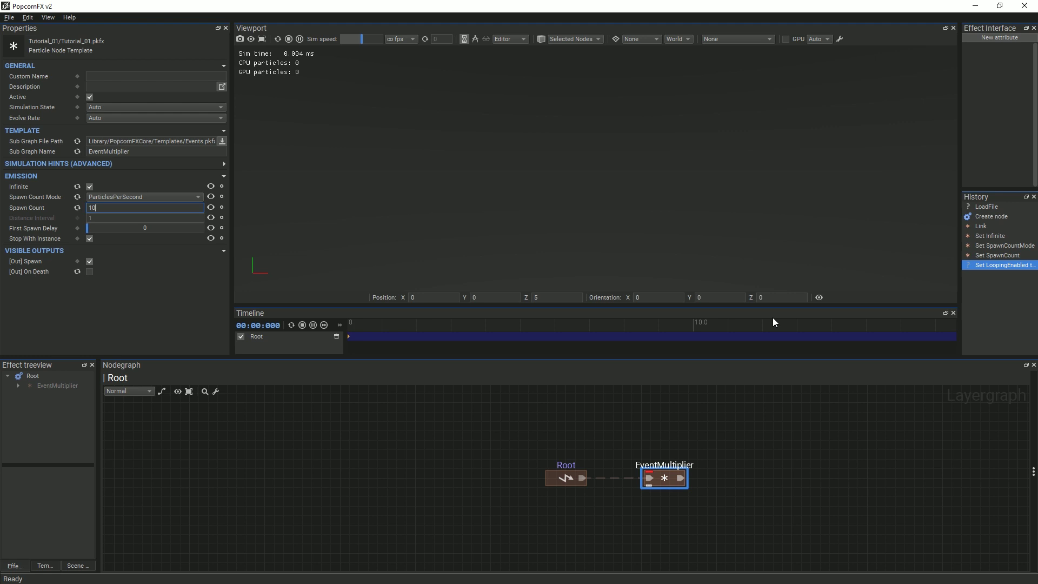
- Create a Layer node linked from EventMultiplier's output and open its inner graph
drag(681, 478, 753, 479)
text(lay)
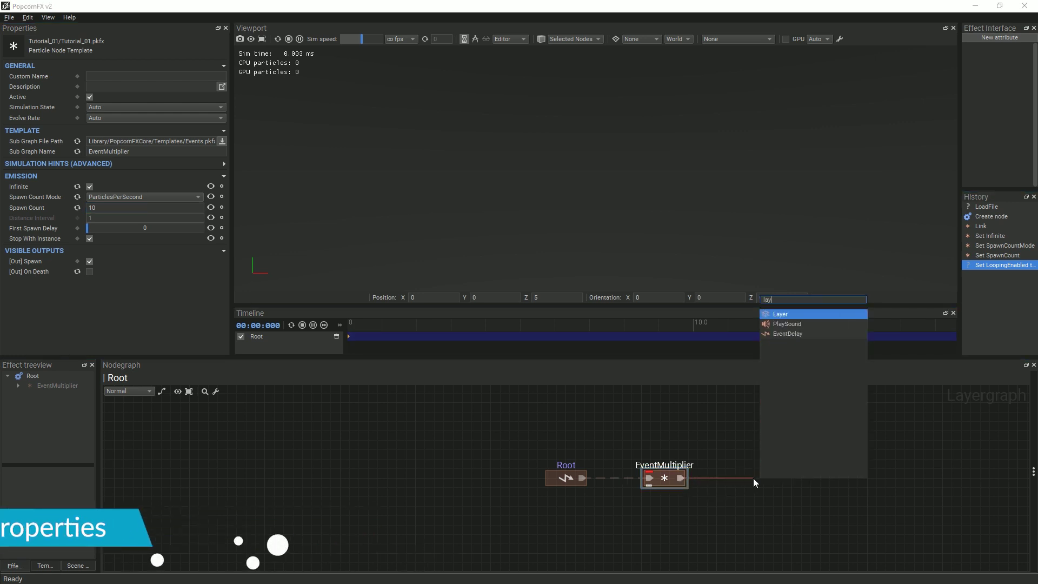
key(Return)
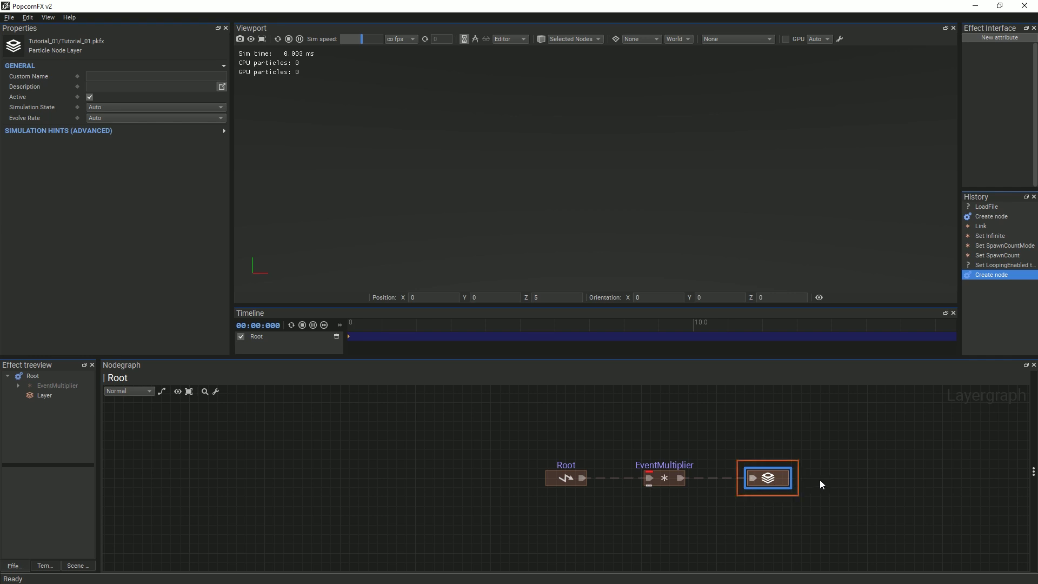
double_click(787, 479)
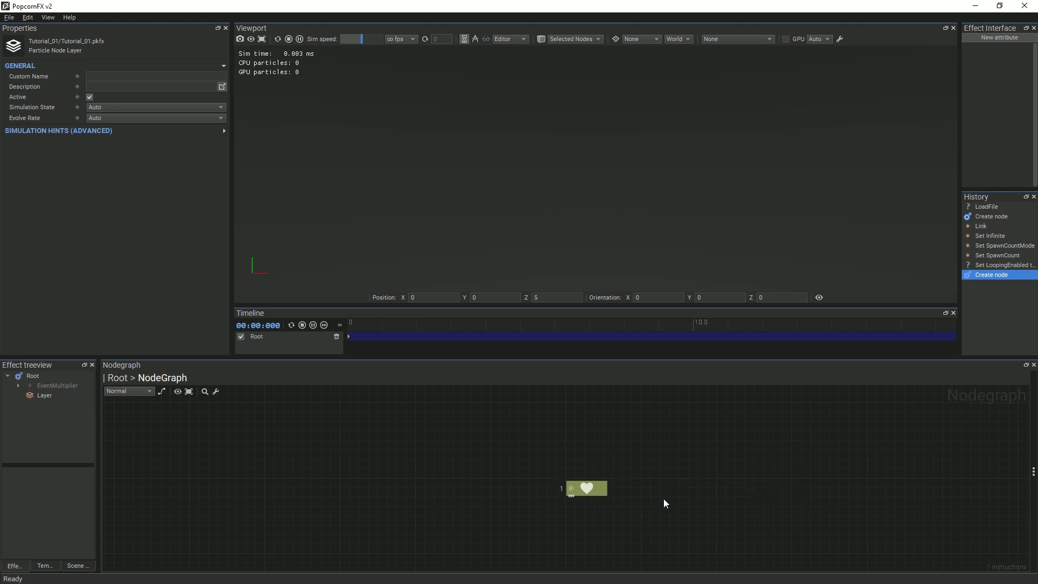
- Add a float constant of 10 and link it to Set Life's Life input
drag(584, 492, 497, 410)
text(flo)
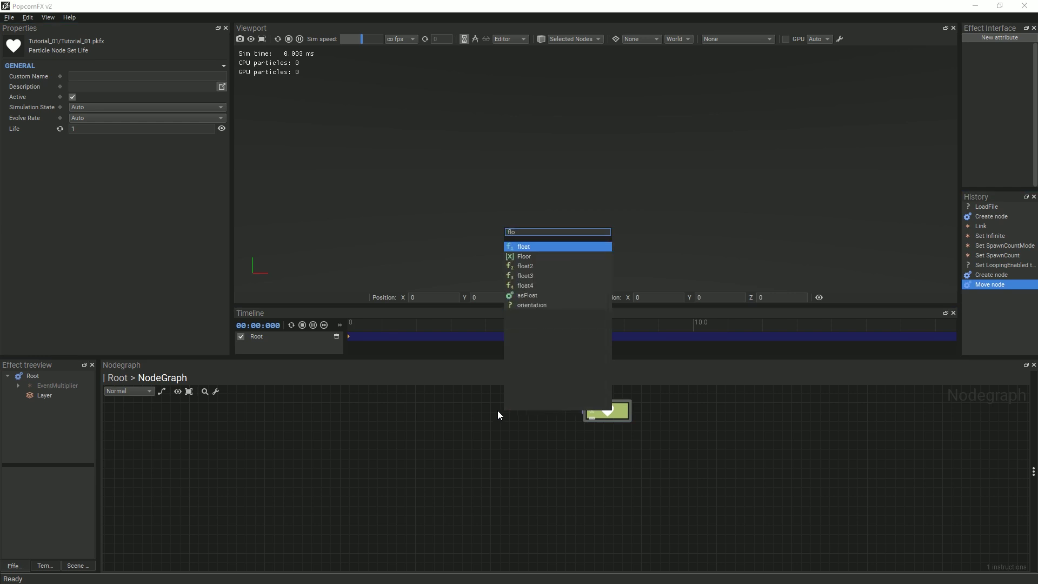
key(Return)
click(493, 409)
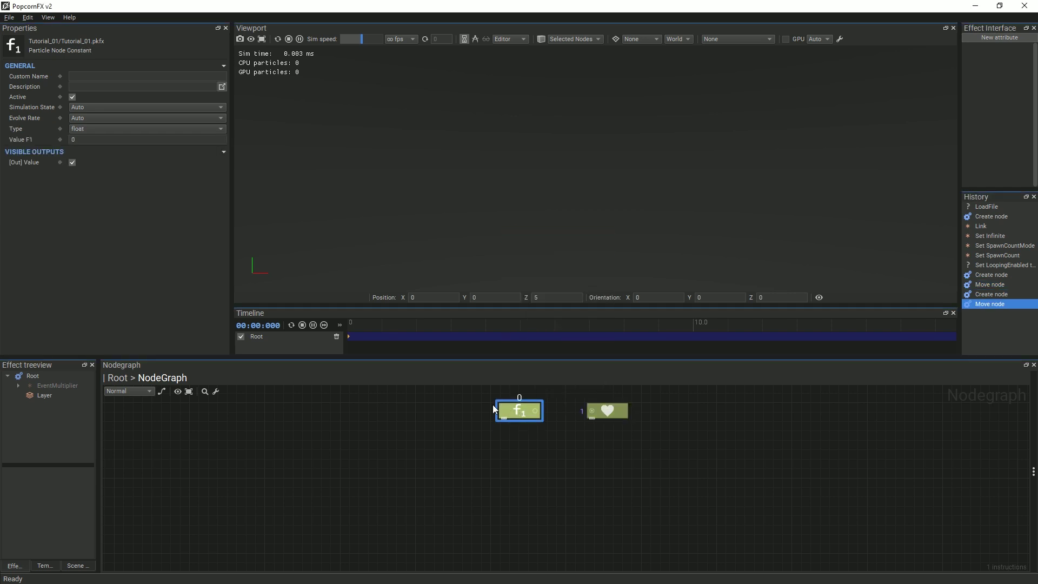
click(70, 139)
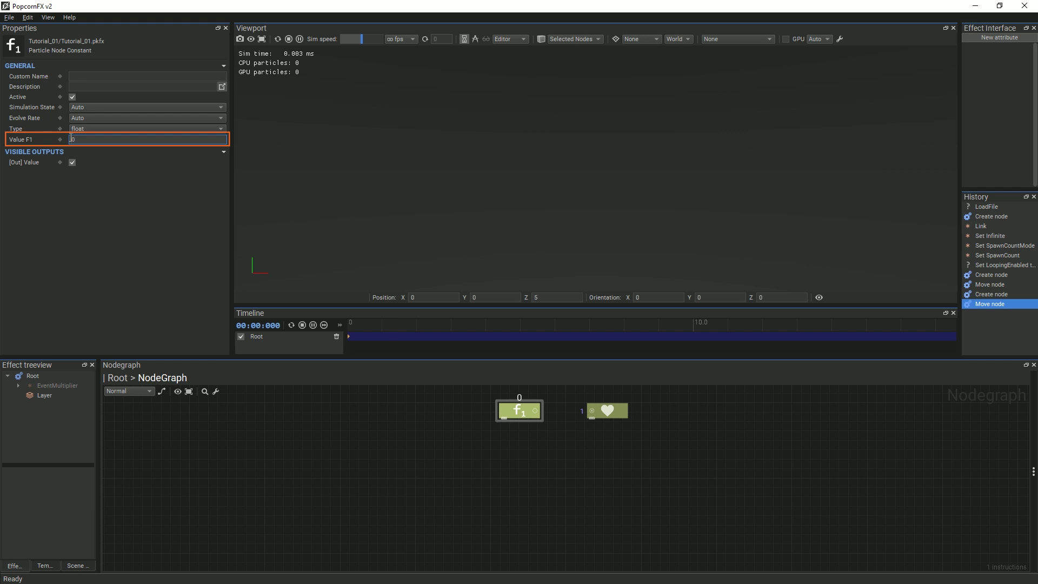
text(1)
key(Return)
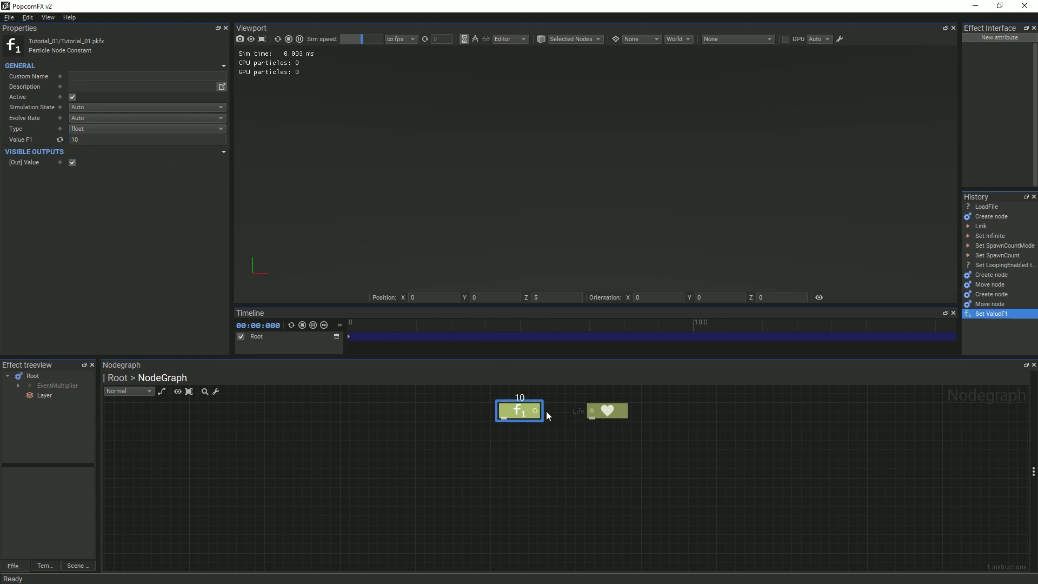
drag(591, 411, 592, 410)
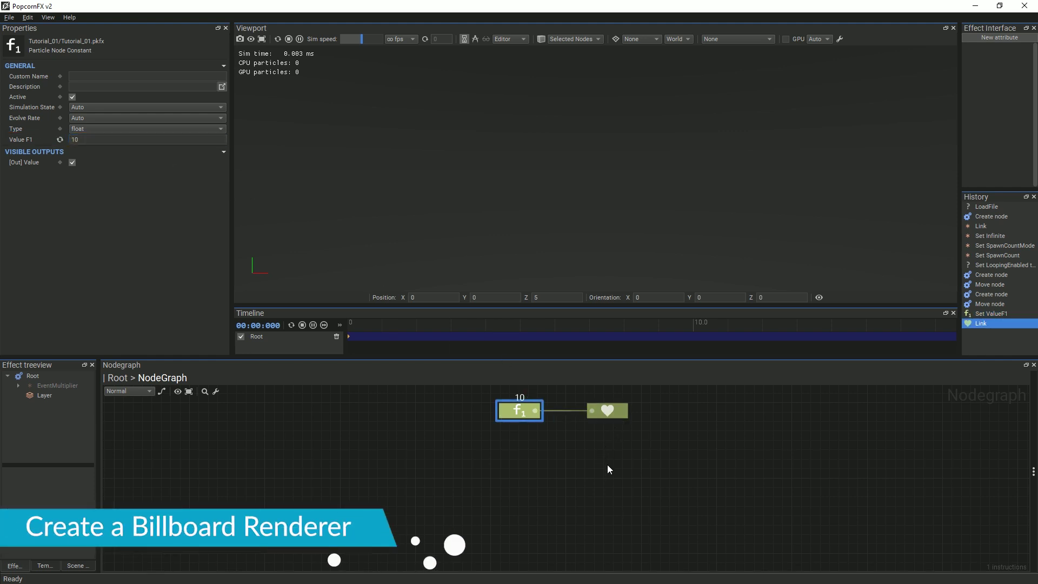
- Add a Billboard renderer node to the layer graph and play the simulation
text(bil)
key(Return)
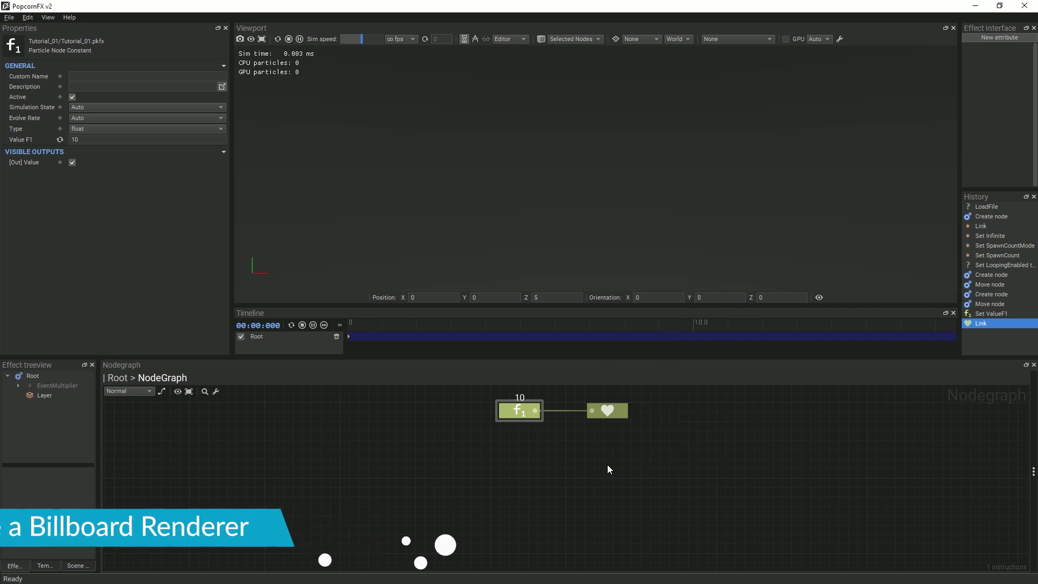
drag(617, 460, 617, 454)
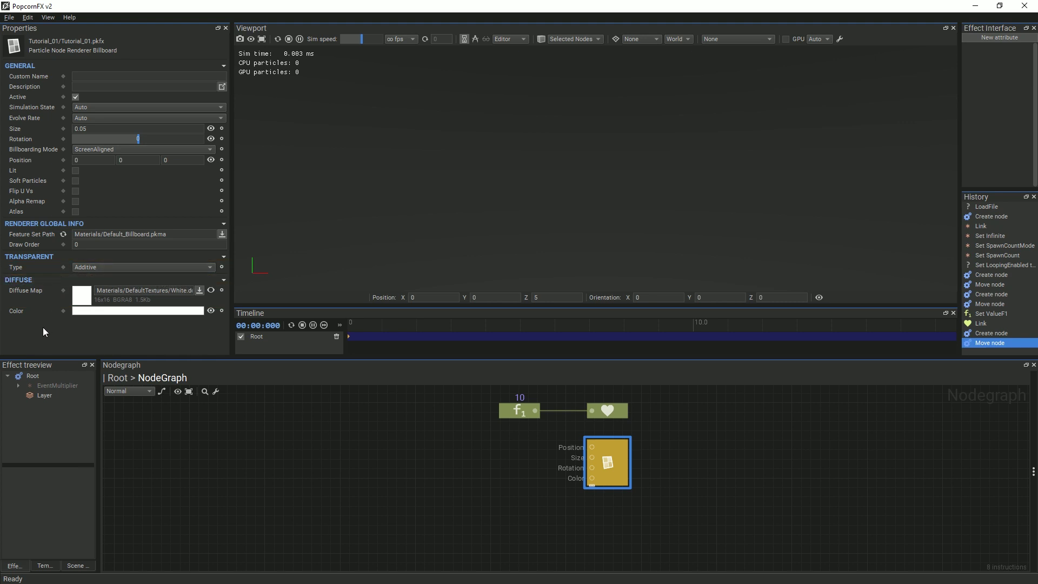
click(292, 323)
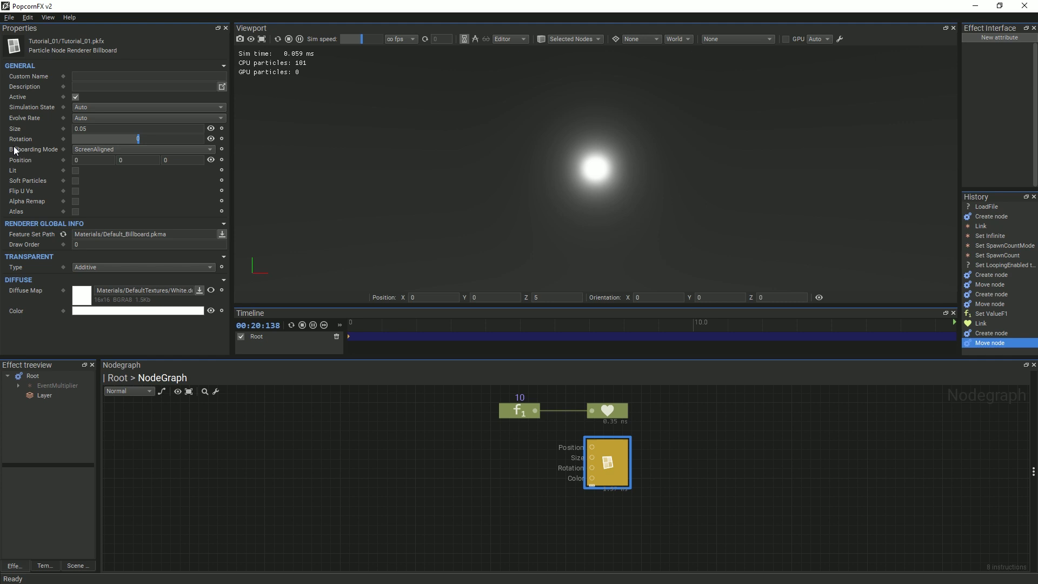
- Check the billboard's Size of 0.05 and leave its Position at 0, 0, 0
click(46, 130)
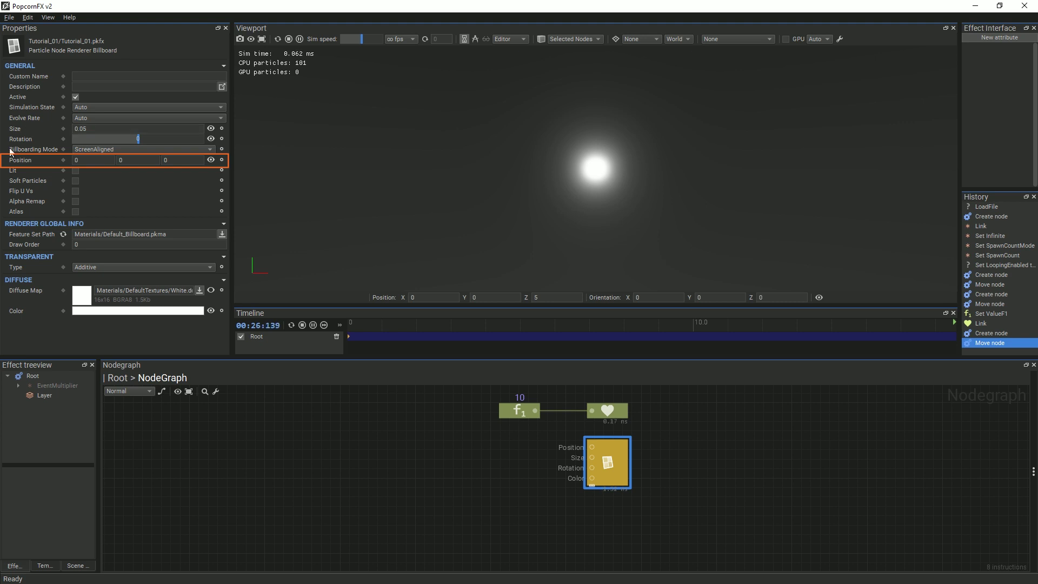
click(78, 159)
key(Tab)
key(Tab)
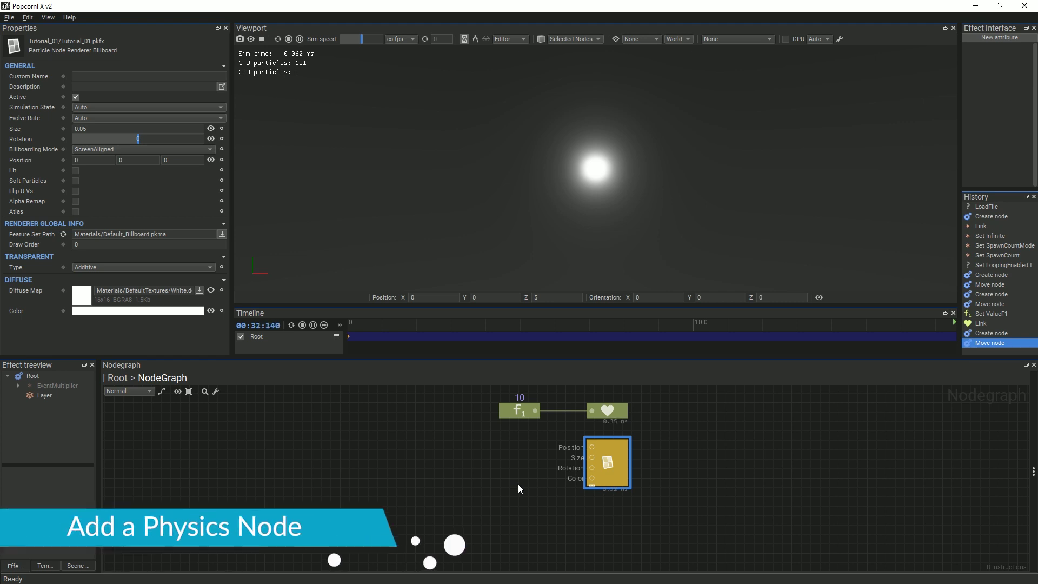
- Add a Physics node with Accel Y of -3 and wire its Position into the Billboard's Position
right_click(496, 470)
text(ph)
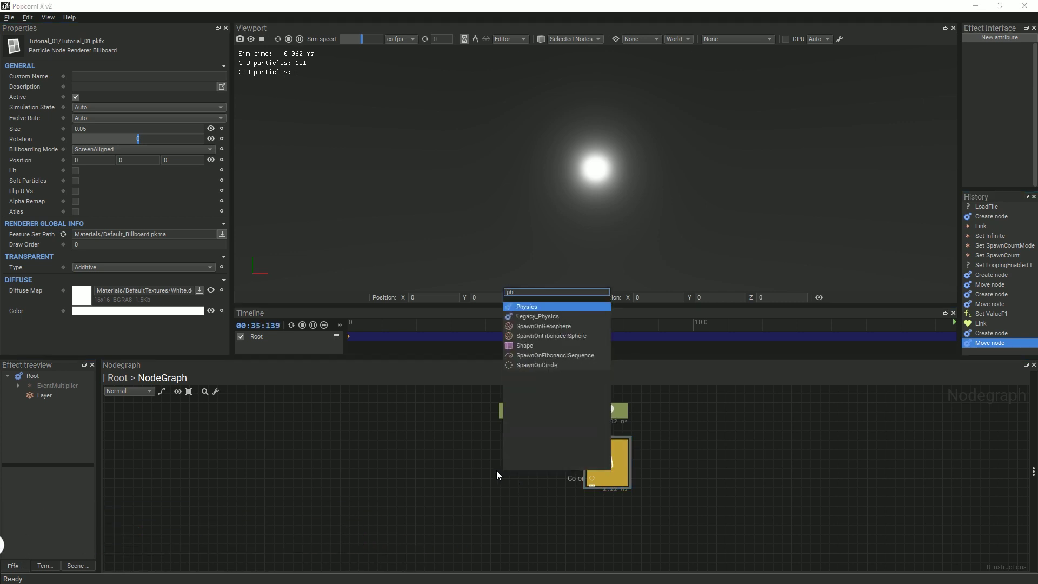
key(Return)
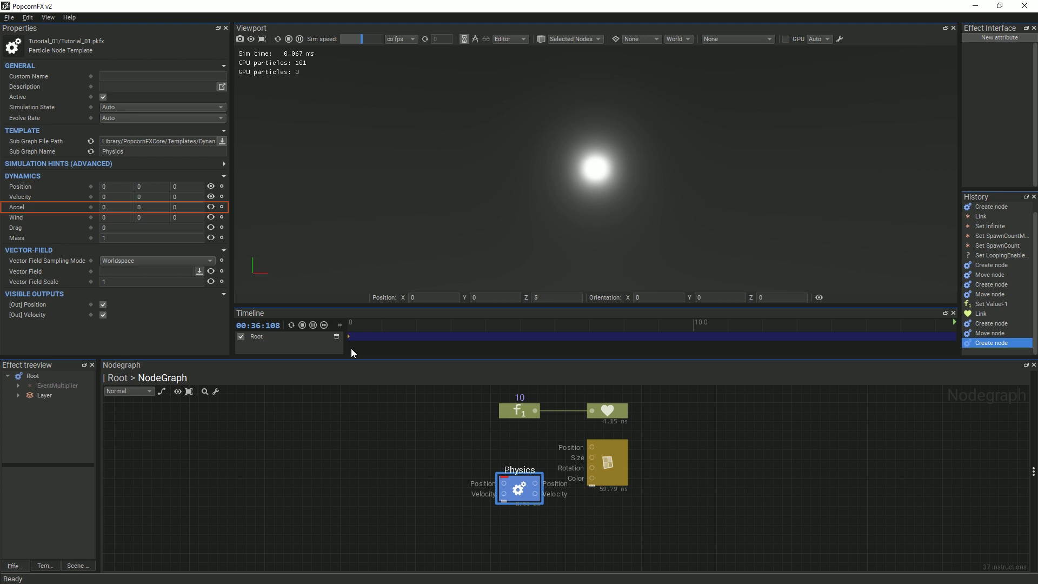
click(139, 207)
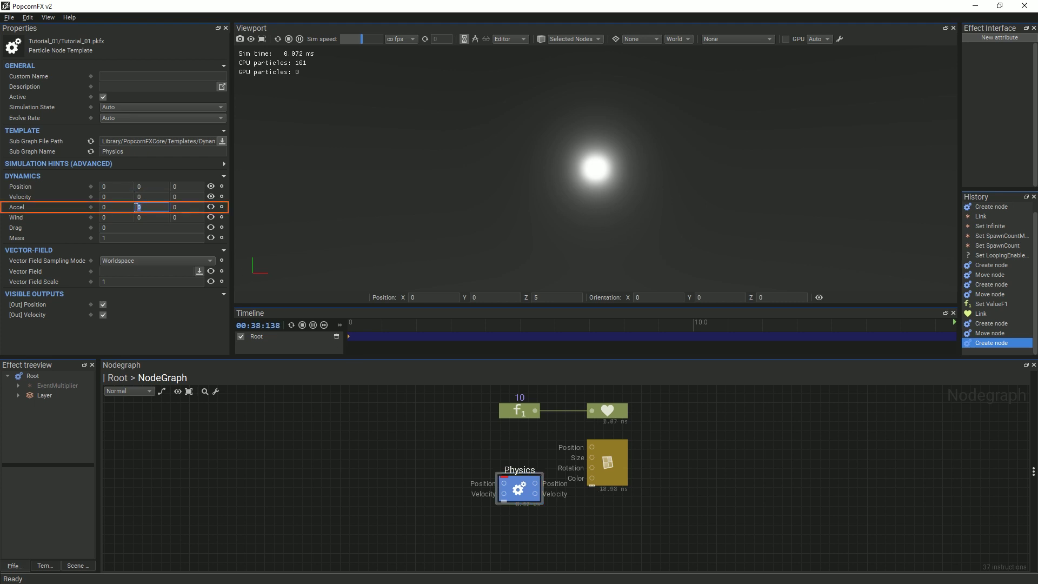
text(-3)
key(Return)
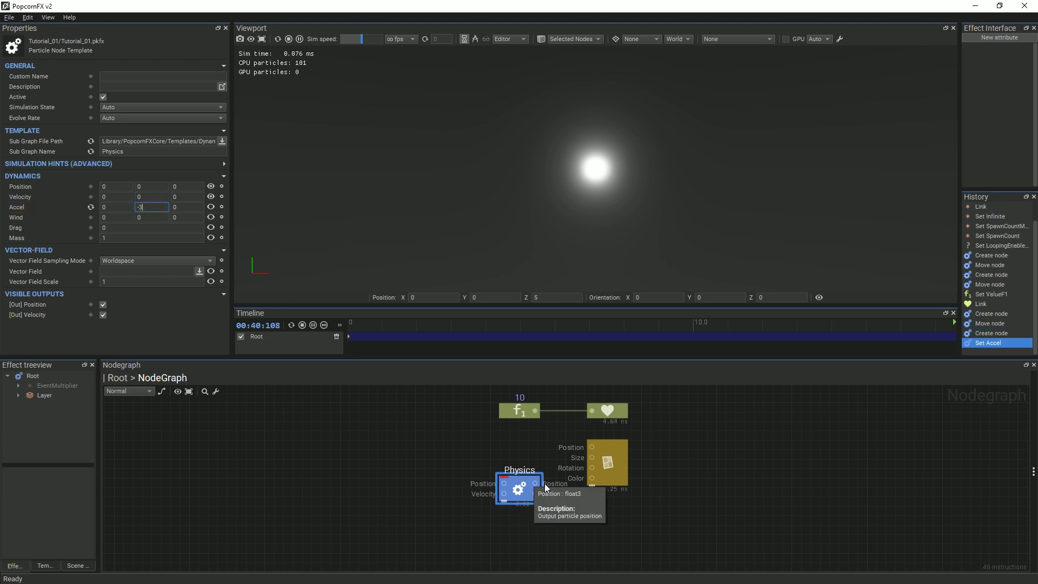
drag(535, 484, 591, 447)
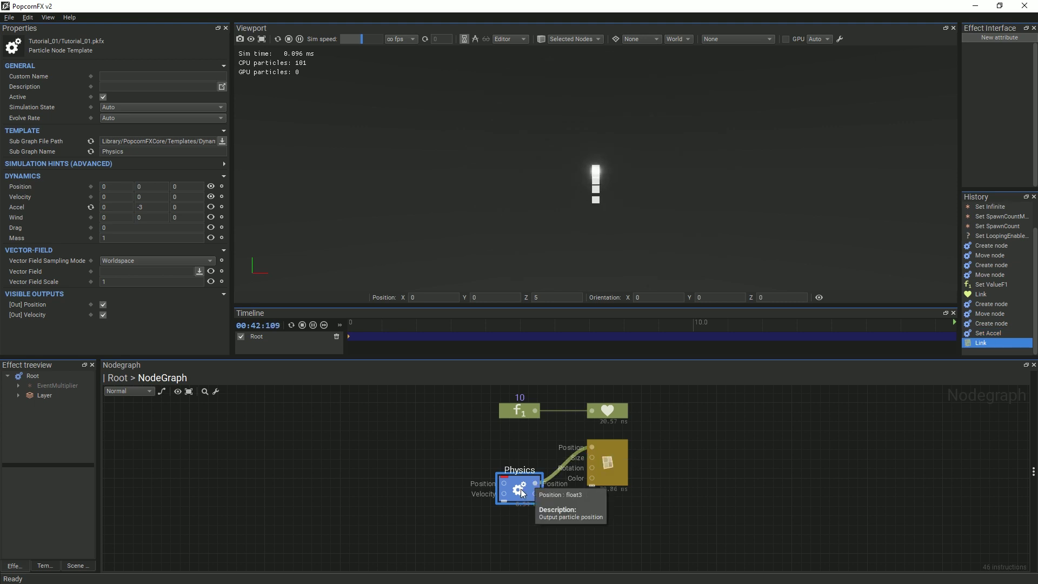
drag(522, 493, 522, 457)
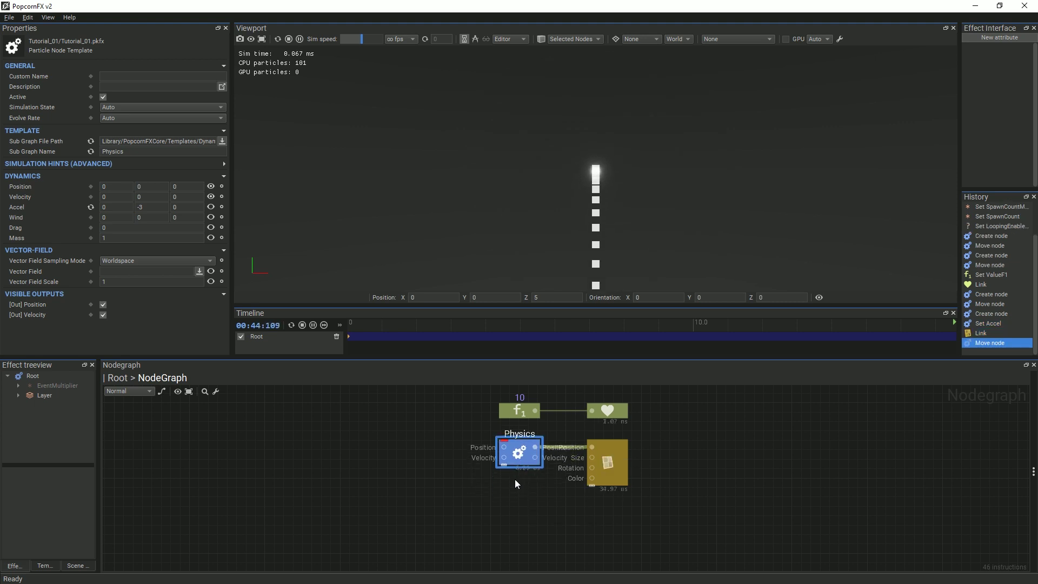
click(413, 463)
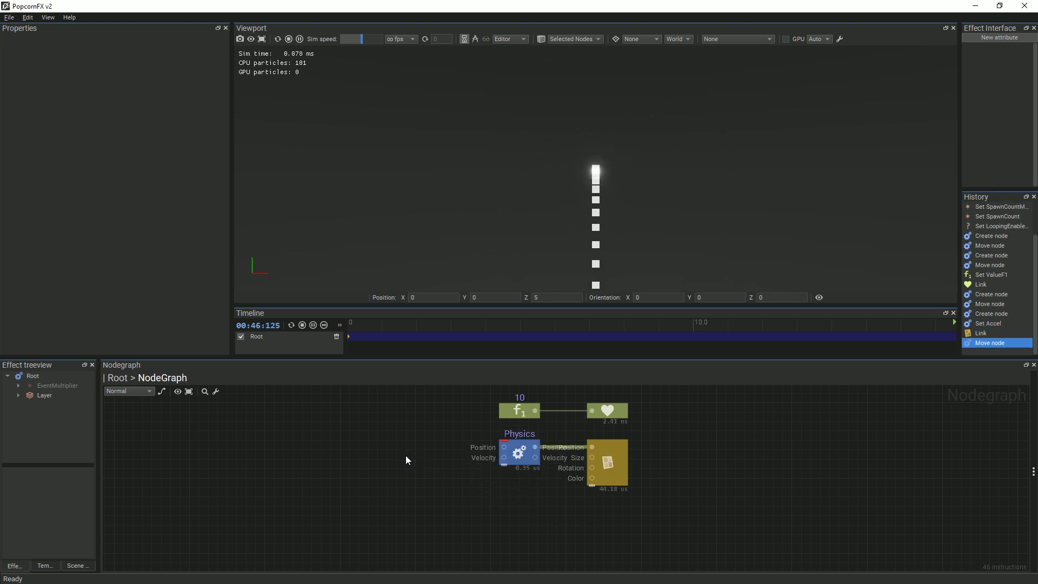
- Add local position to world and local direction to world nodes feeding Physics Position and Velocity
right_click(405, 455)
text(lo)
drag(442, 339, 346, 417)
drag(449, 352, 503, 448)
click(434, 510)
click(373, 428)
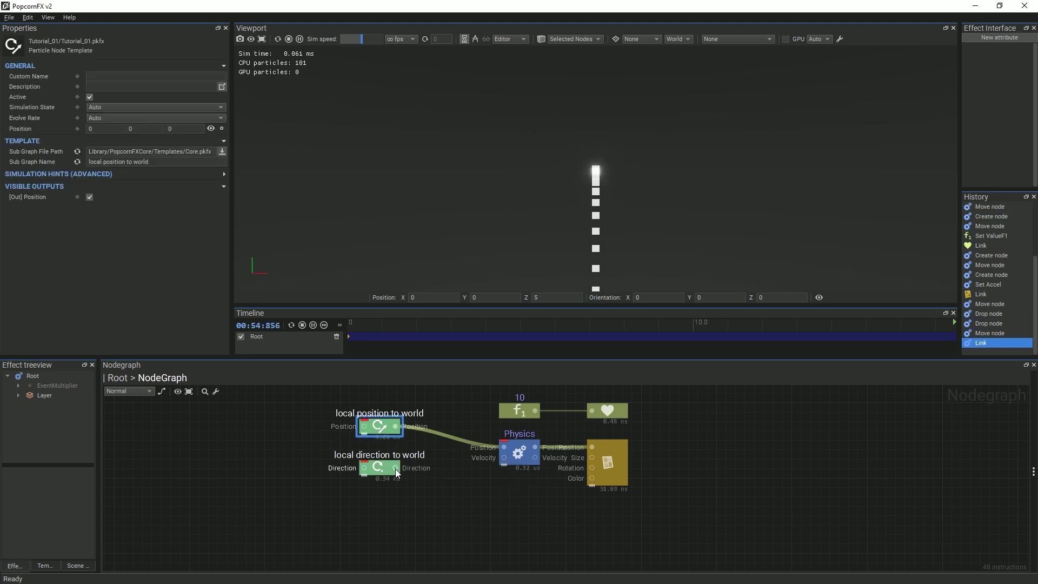
drag(395, 467, 504, 457)
drag(413, 497, 413, 436)
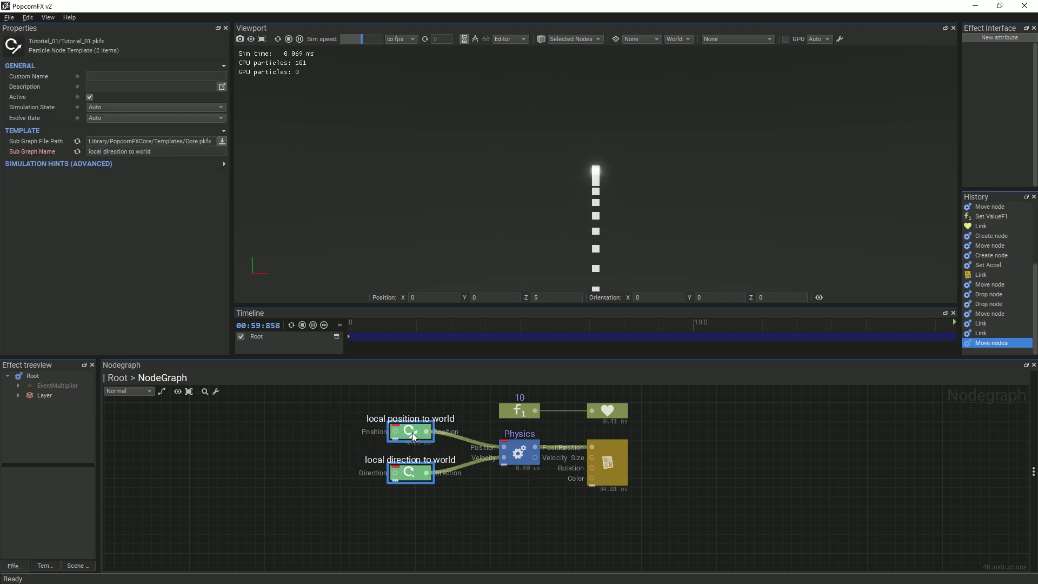
click(491, 528)
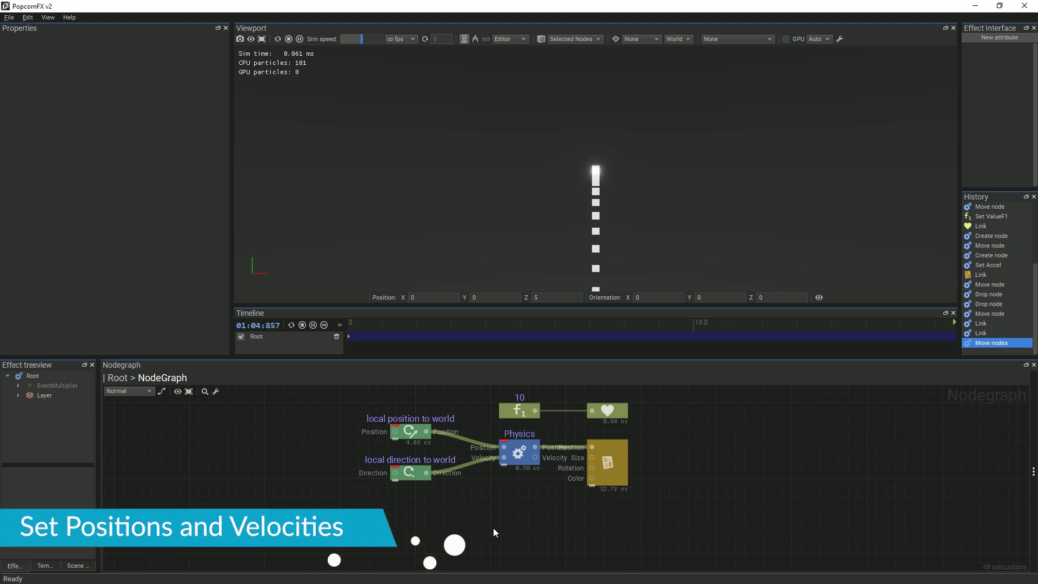
- Add a scene.axisUp node and feed it into local position to world
right_click(315, 427)
text(sc)
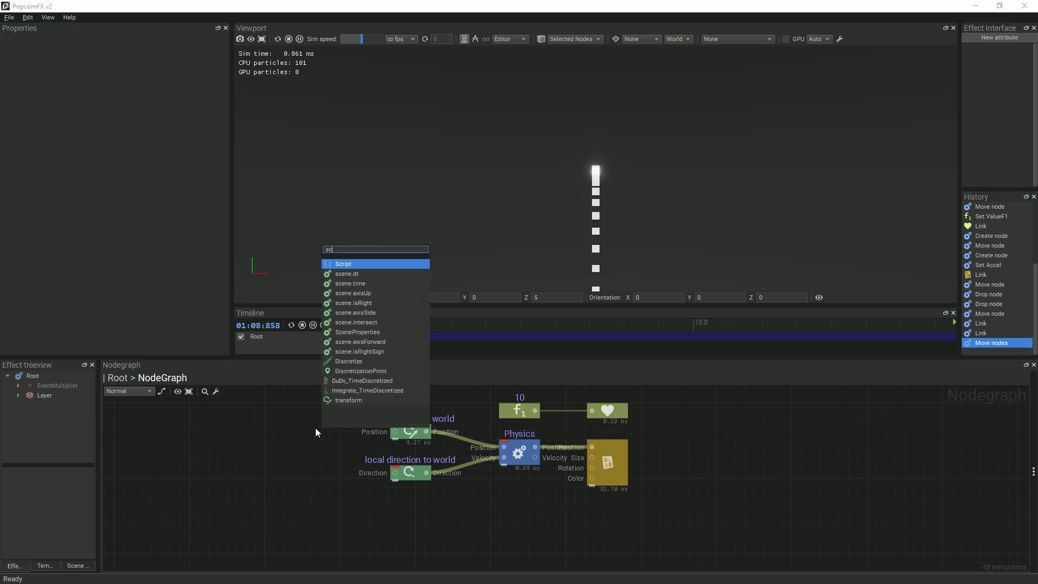
text(e)
click(346, 284)
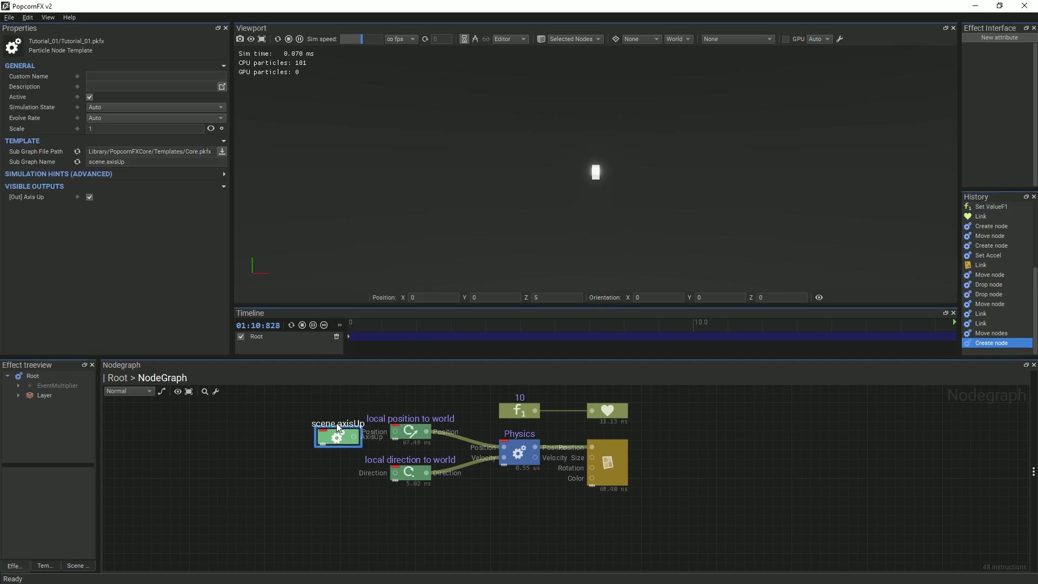
drag(354, 436, 310, 432)
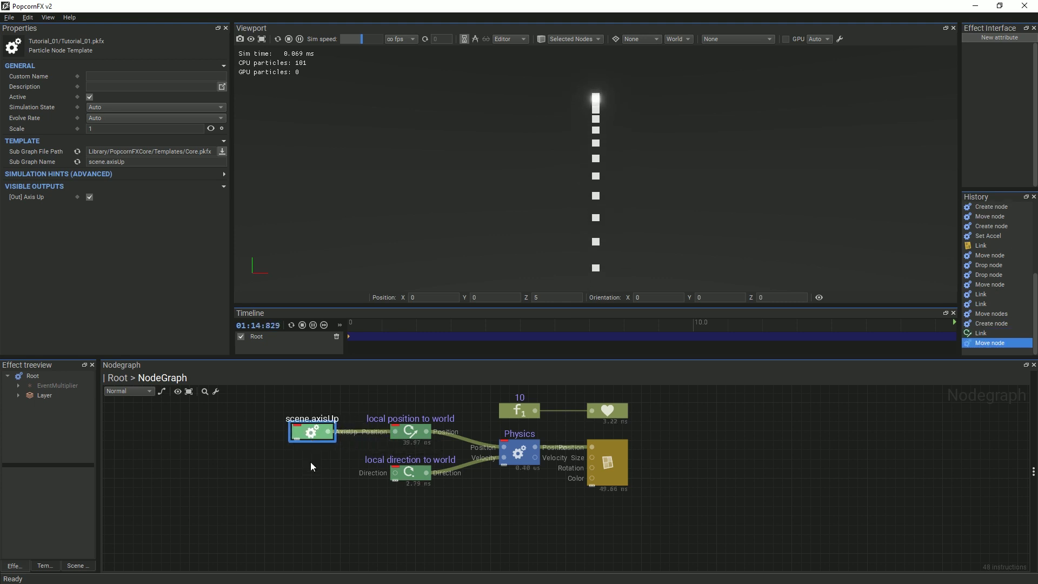
- Add a vrand node feeding local direction to world
right_click(305, 482)
text(wi)
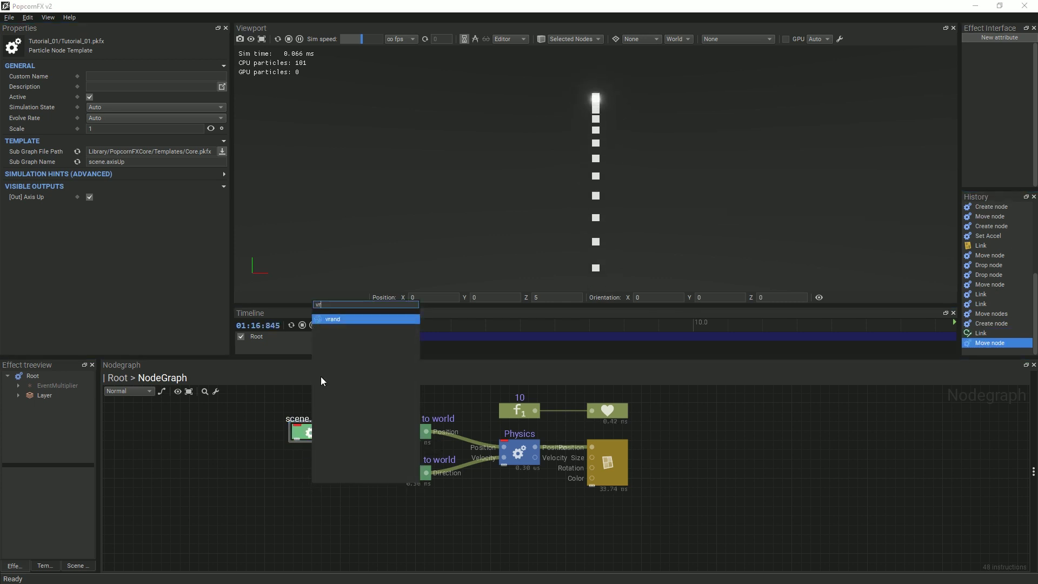
click(331, 320)
drag(322, 467, 395, 473)
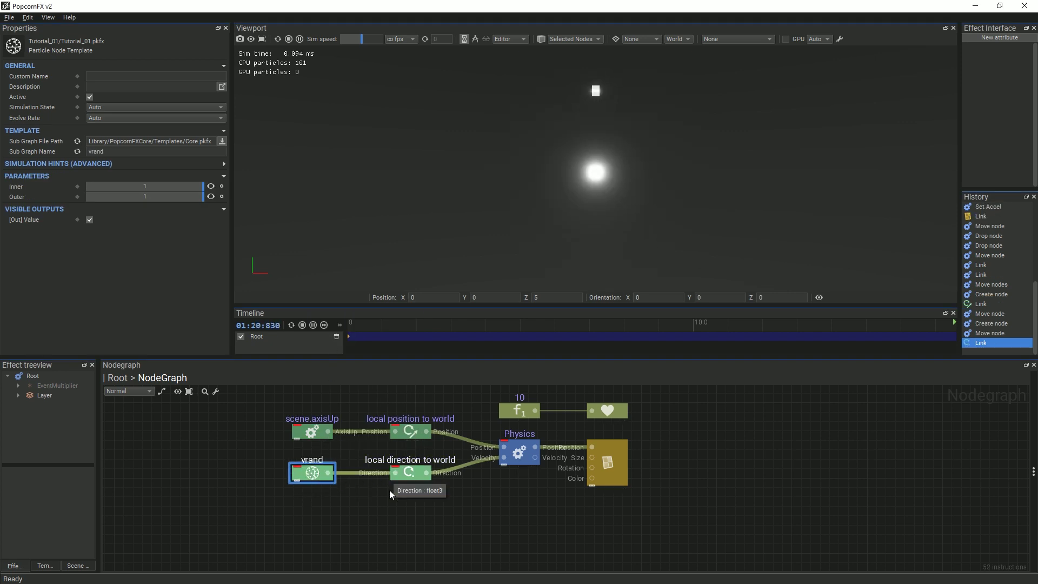
click(377, 524)
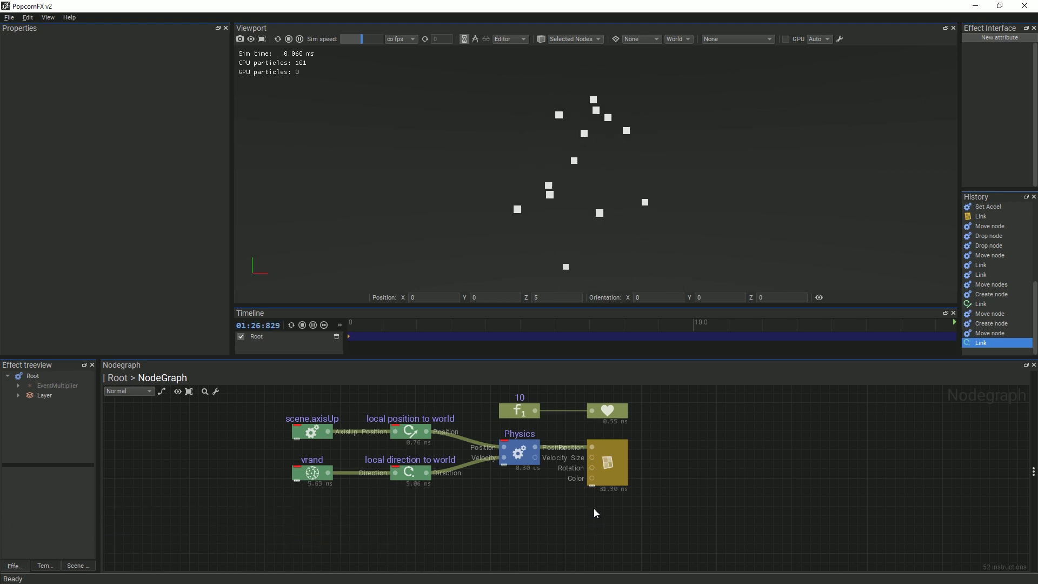
- Feed the renderer's Color from a new Color node set to blue (RGB 1, 107, 255)
drag(592, 478, 547, 511)
text(col)
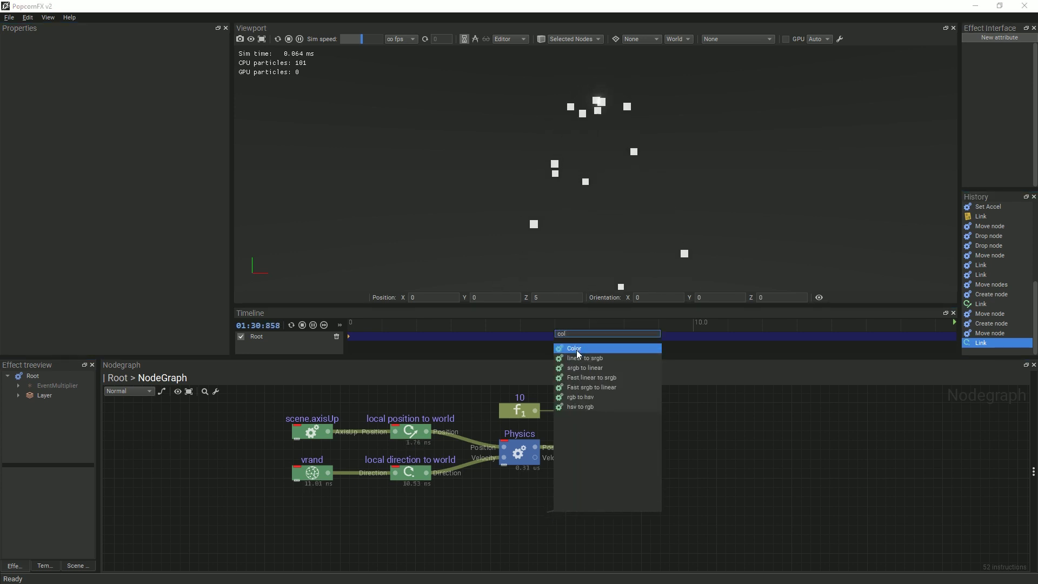
click(576, 348)
drag(531, 519, 521, 519)
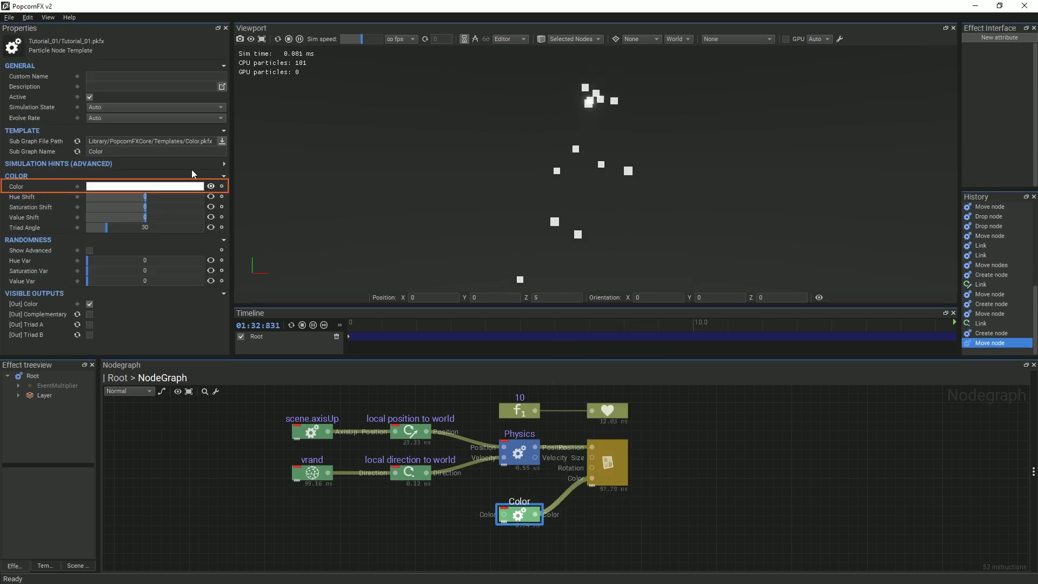
click(184, 186)
drag(400, 224, 397, 217)
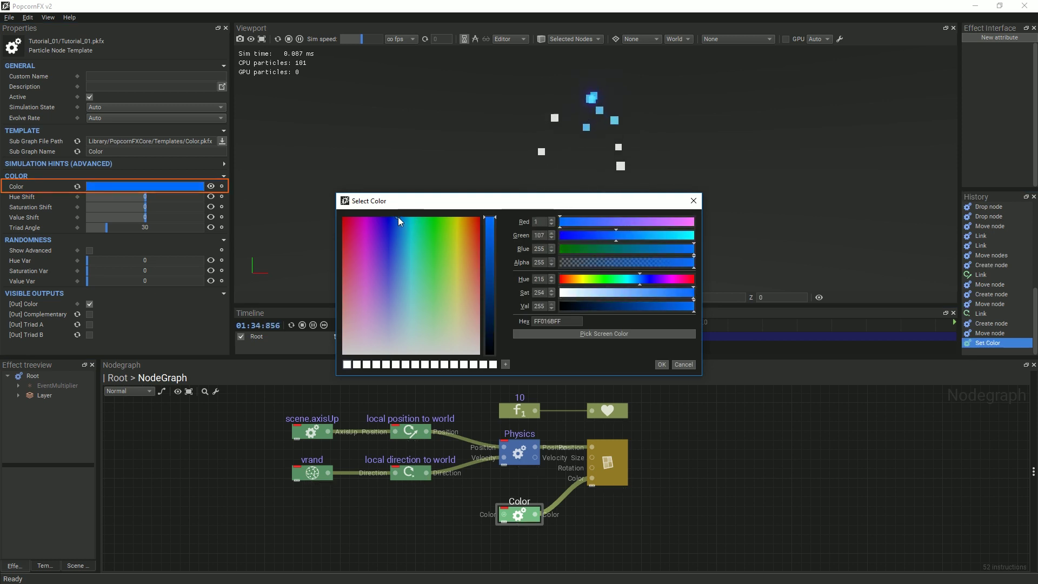
click(662, 364)
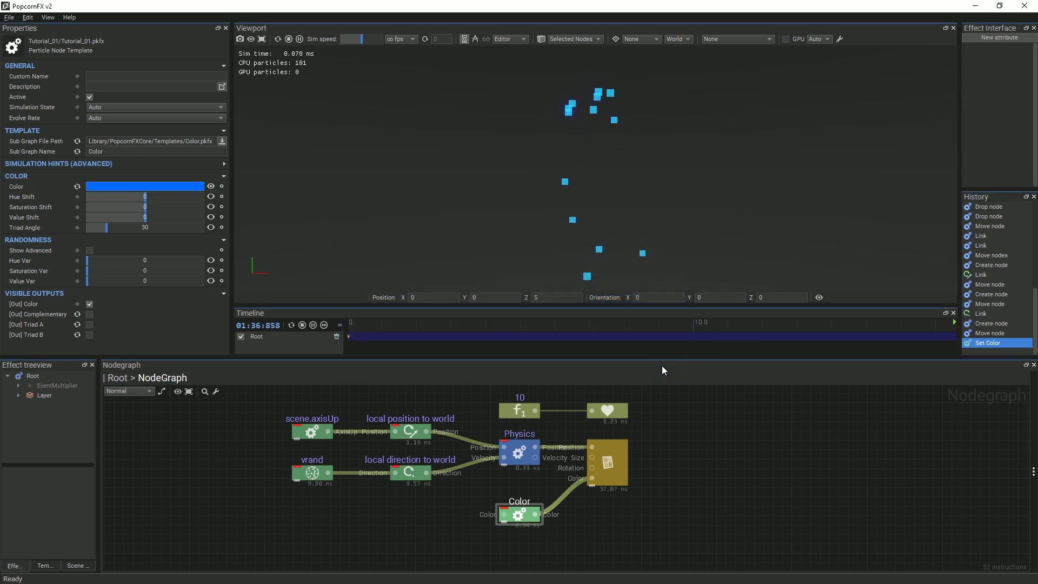
click(643, 514)
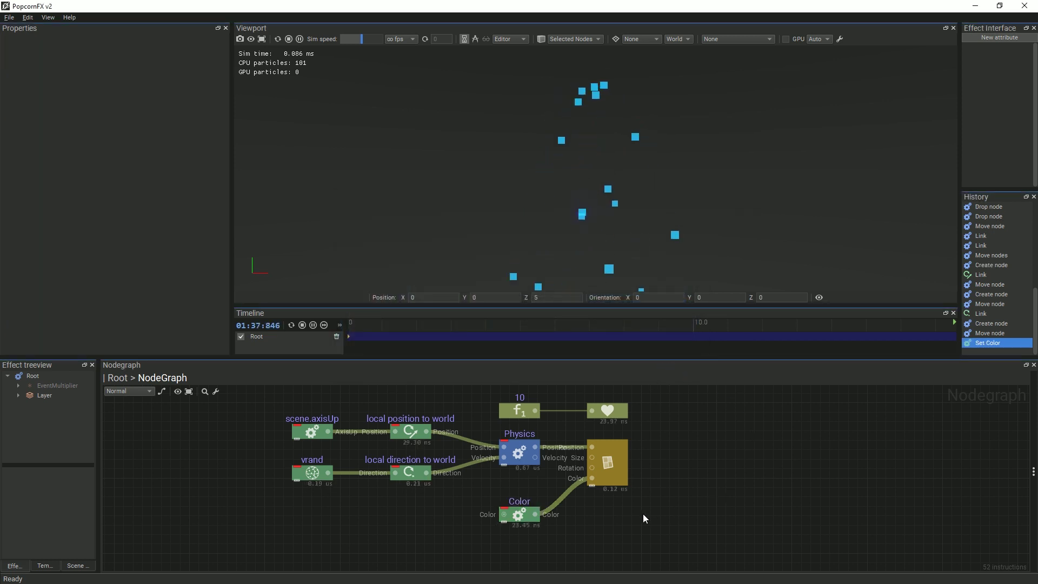
- Delete the Color node and set the Billboard renderer's own Color to blue (RGB 0, 140, 255)
click(516, 516)
key(Delete)
click(608, 470)
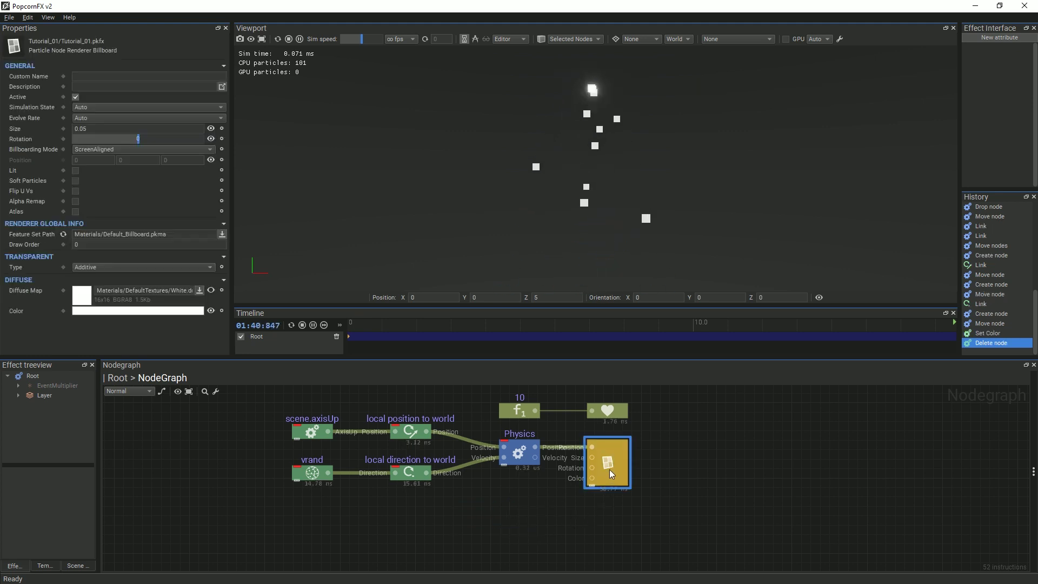
click(184, 312)
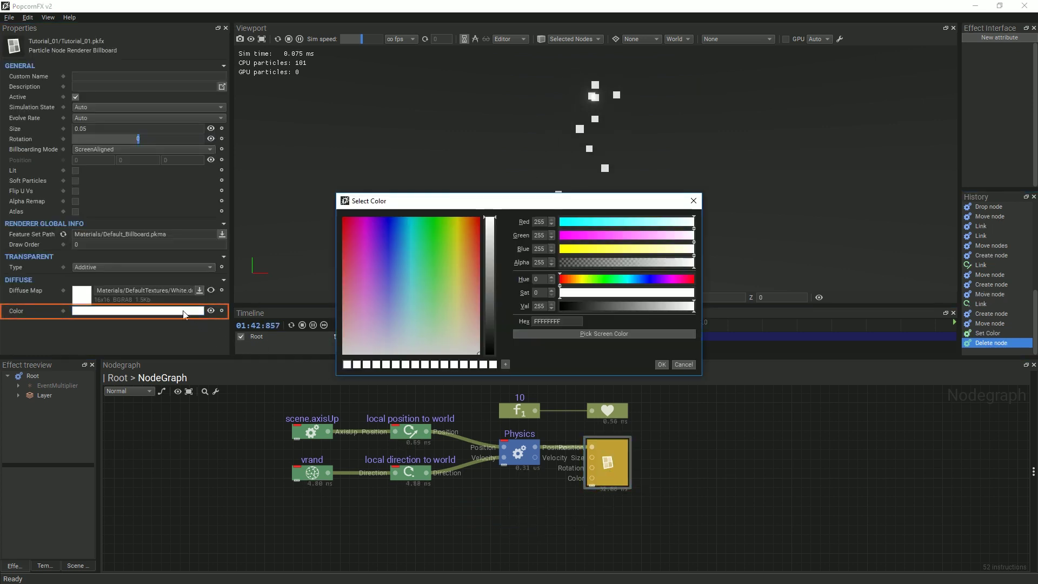
drag(397, 230, 401, 216)
click(662, 364)
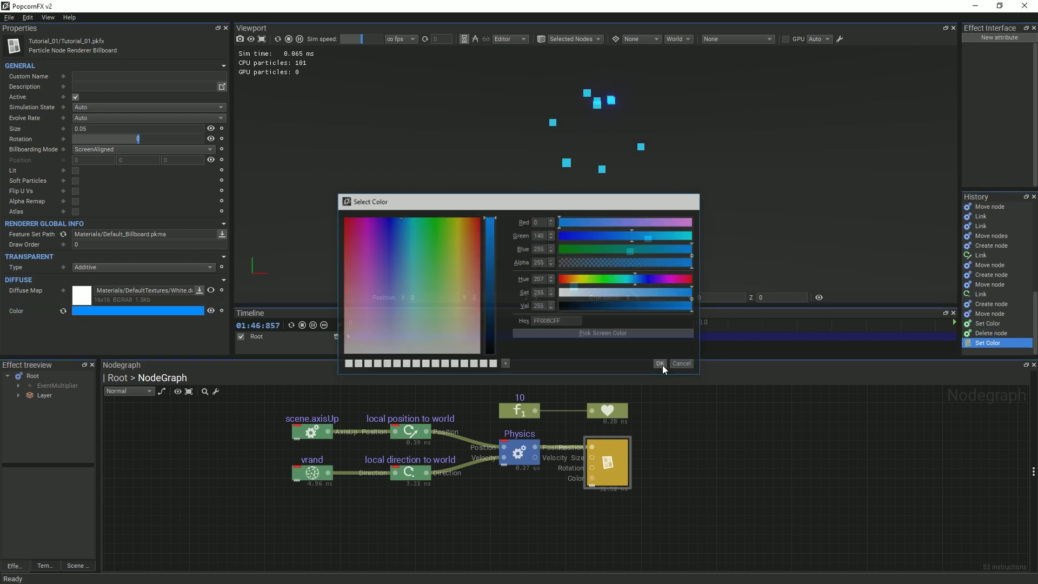
click(735, 466)
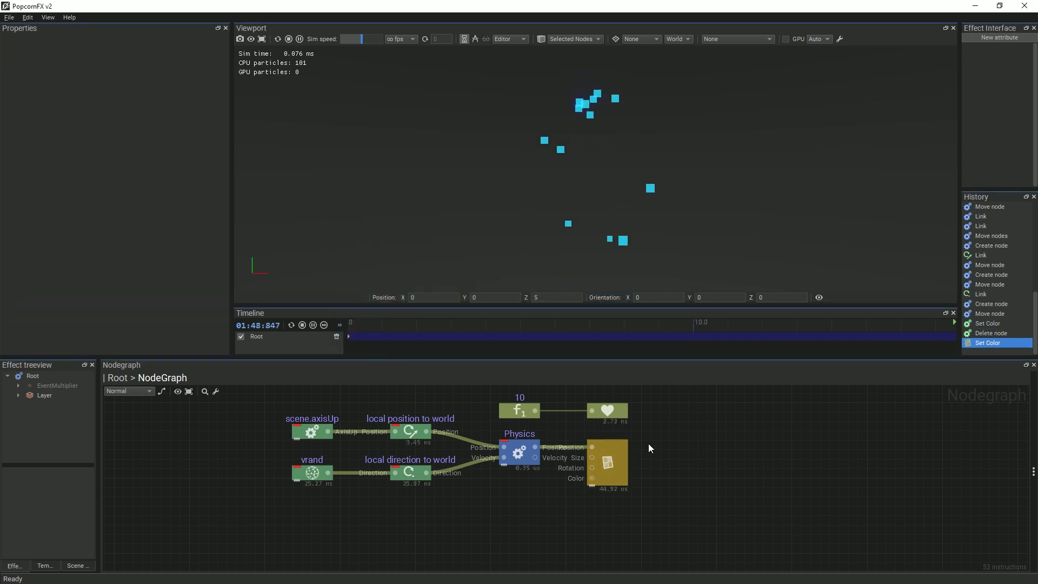